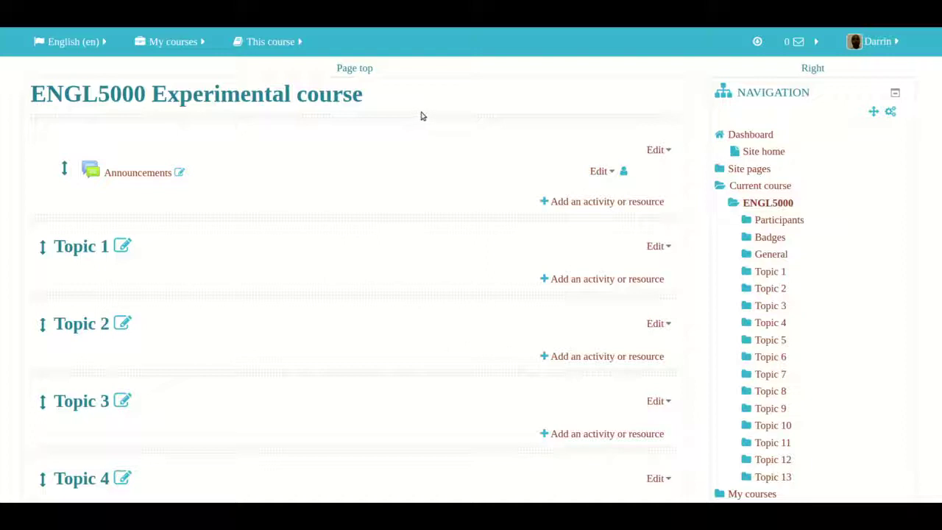
Add a new Attendance activity to Topic 1.
{"action": "scroll", "coordinate": [422, 115], "scroll_direction": "up", "scroll_amount": 3}
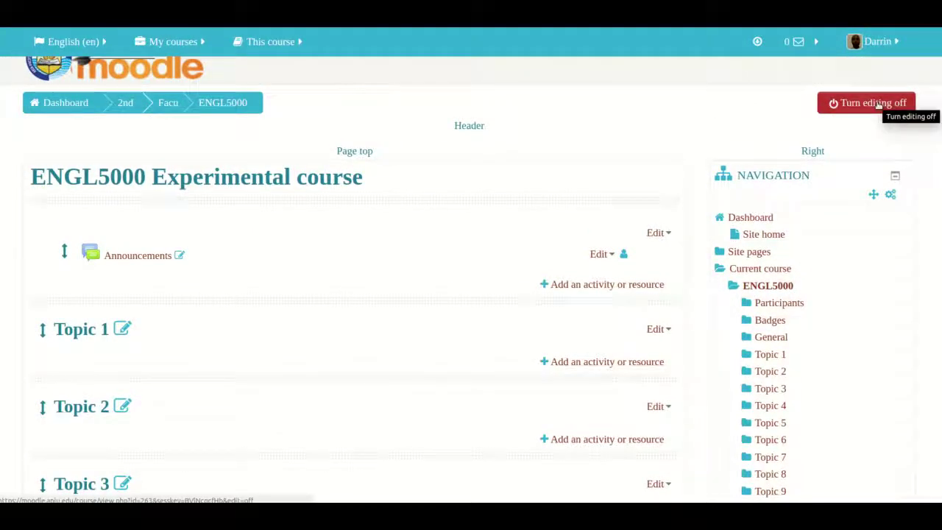
{"action": "scroll", "coordinate": [878, 104], "scroll_direction": "down", "scroll_amount": 5}
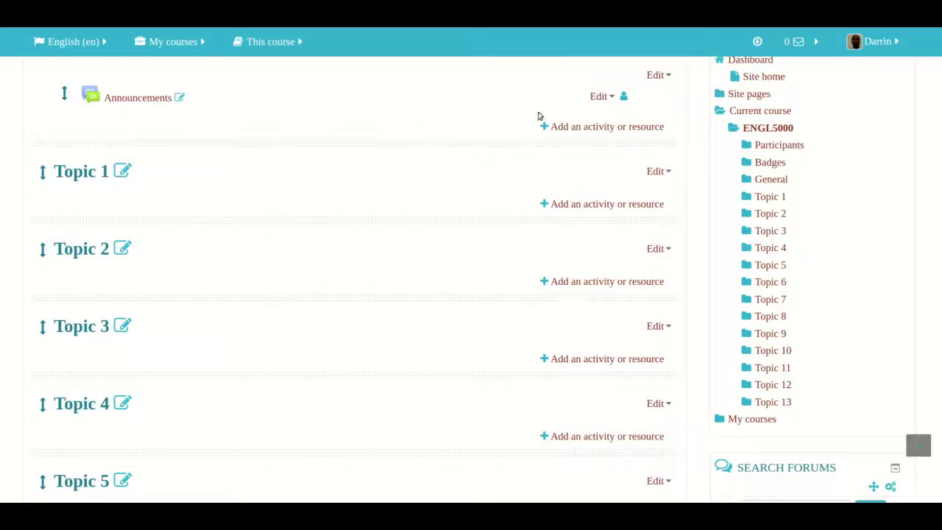
{"action": "left_click", "coordinate": [573, 205]}
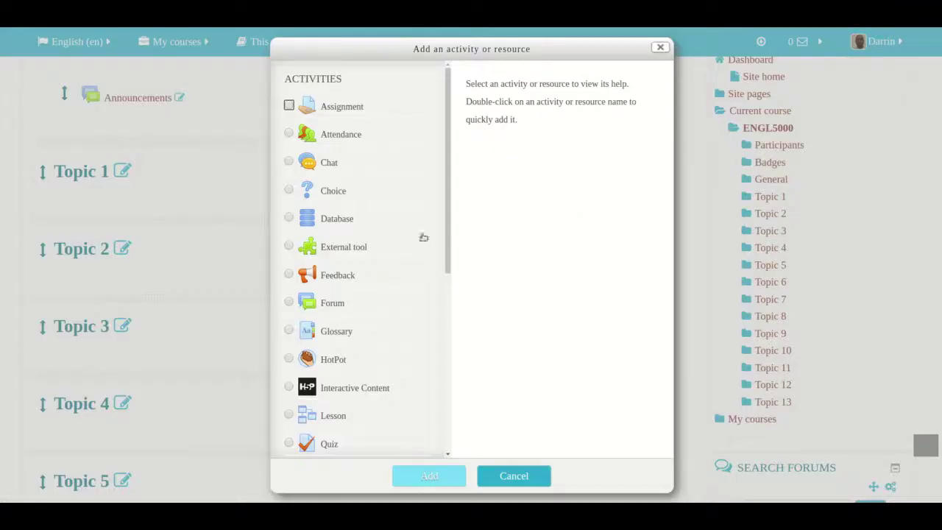
{"action": "left_click", "coordinate": [288, 134]}
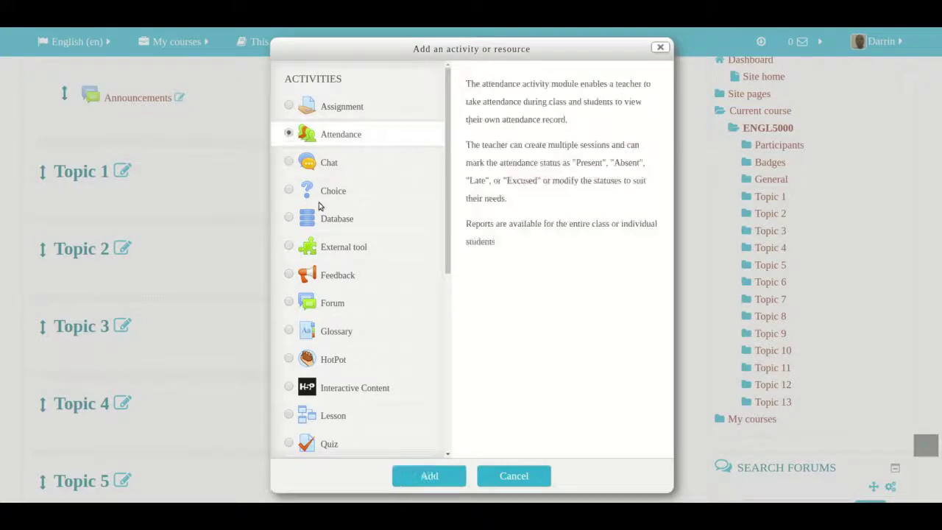
{"action": "left_click", "coordinate": [430, 476]}
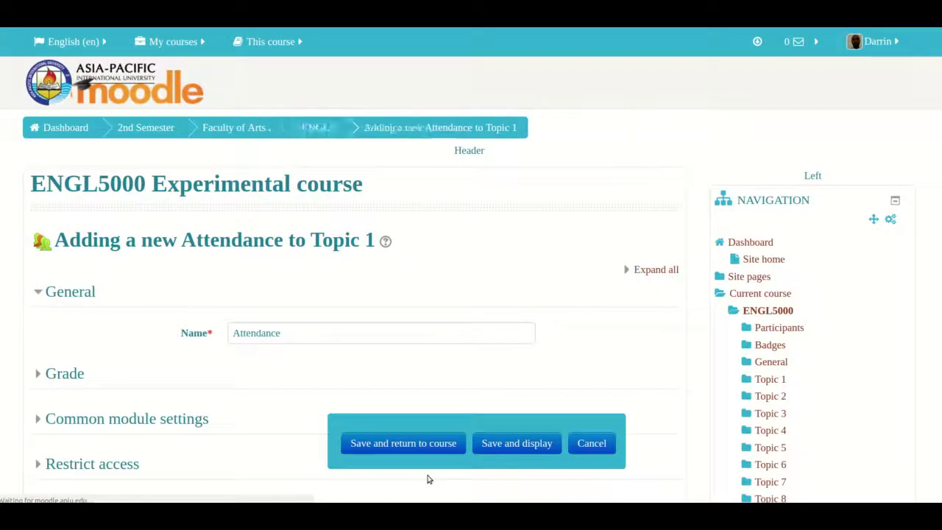
Review the form, keeping the default name Attendance and a point grade of 100.
{"action": "scroll", "coordinate": [380, 388], "scroll_direction": "down", "scroll_amount": 3}
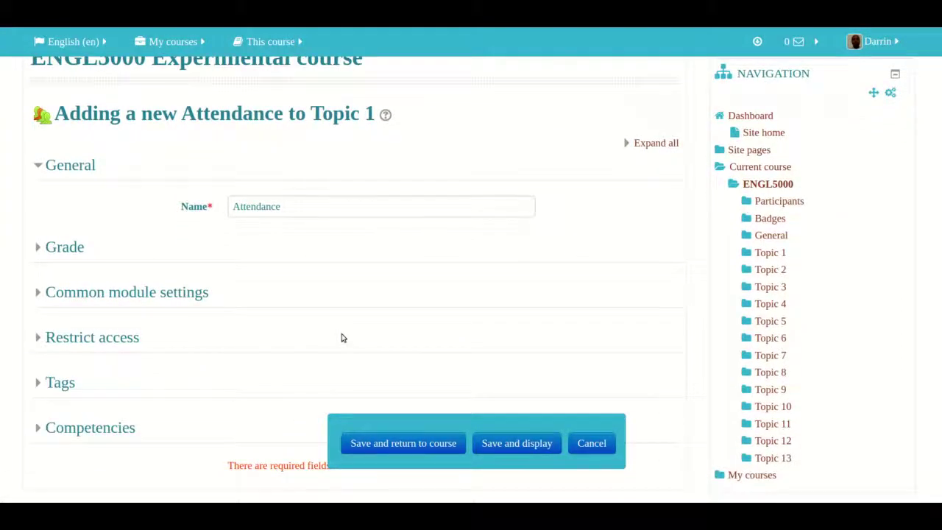
{"action": "left_click", "coordinate": [293, 212]}
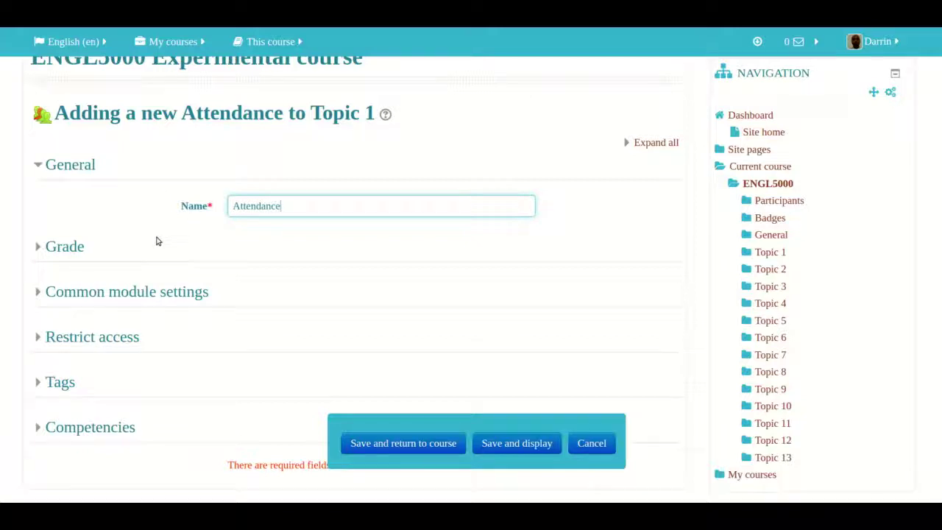
{"action": "left_click", "coordinate": [68, 248]}
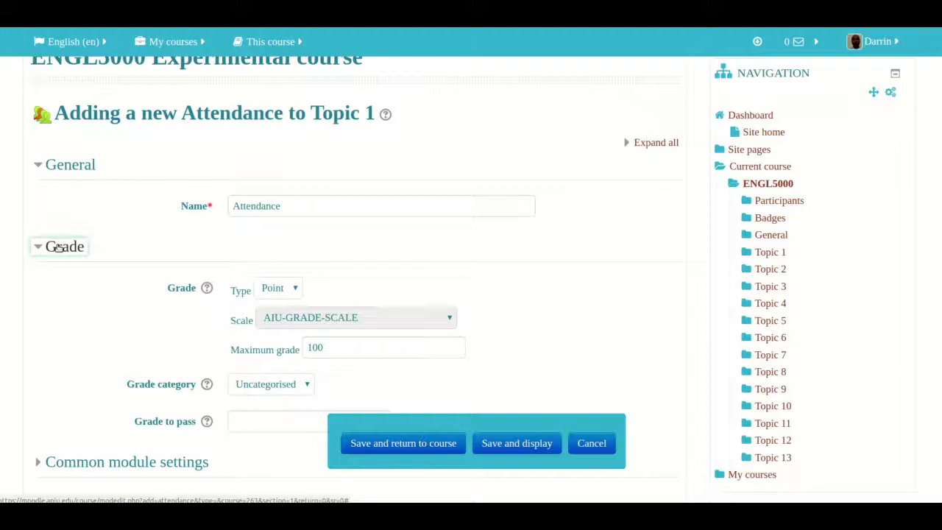
{"action": "left_click", "coordinate": [57, 248]}
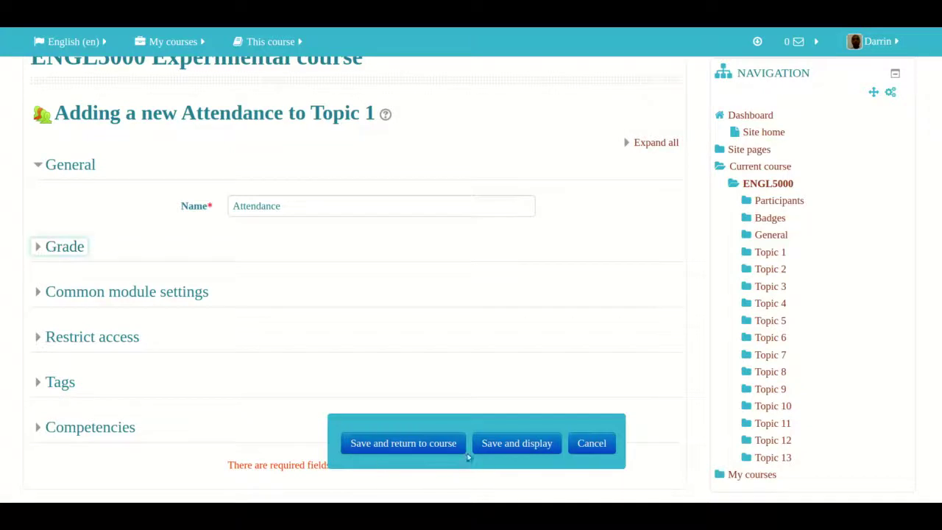
Save the Attendance activity and view its Sessions page, which has no sessions yet.
{"action": "left_click", "coordinate": [505, 448]}
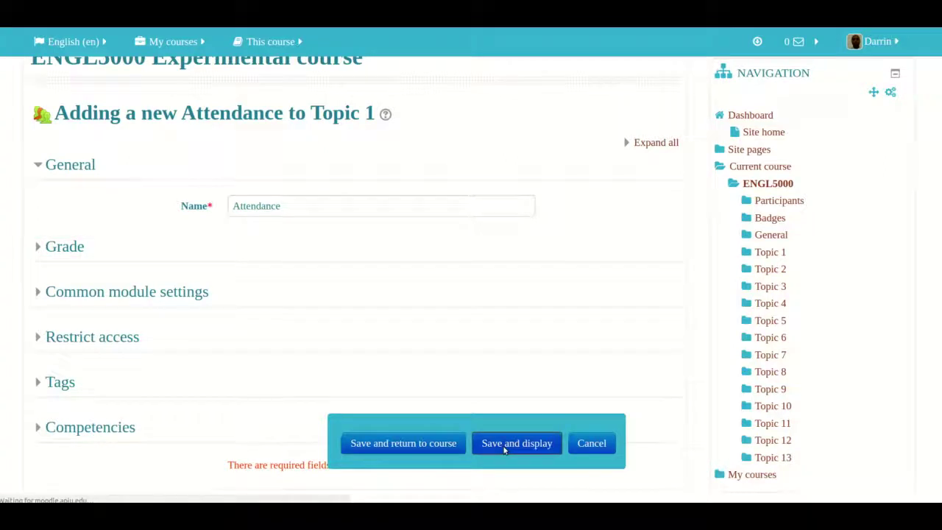
{"action": "scroll", "coordinate": [308, 400], "scroll_direction": "down", "scroll_amount": 1}
{"action": "scroll", "coordinate": [308, 399], "scroll_direction": "down", "scroll_amount": 2}
{"action": "scroll", "coordinate": [307, 400], "scroll_direction": "up", "scroll_amount": 3}
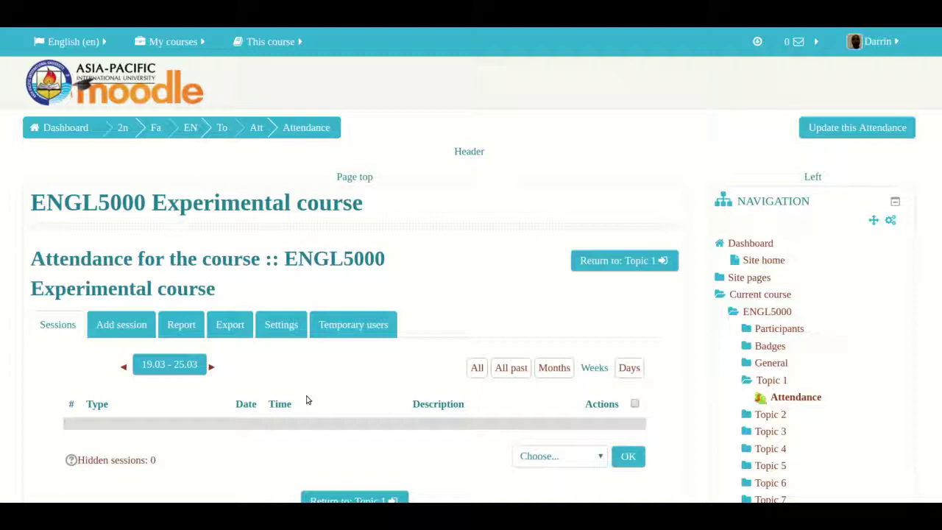
{"action": "left_click", "coordinate": [127, 327]}
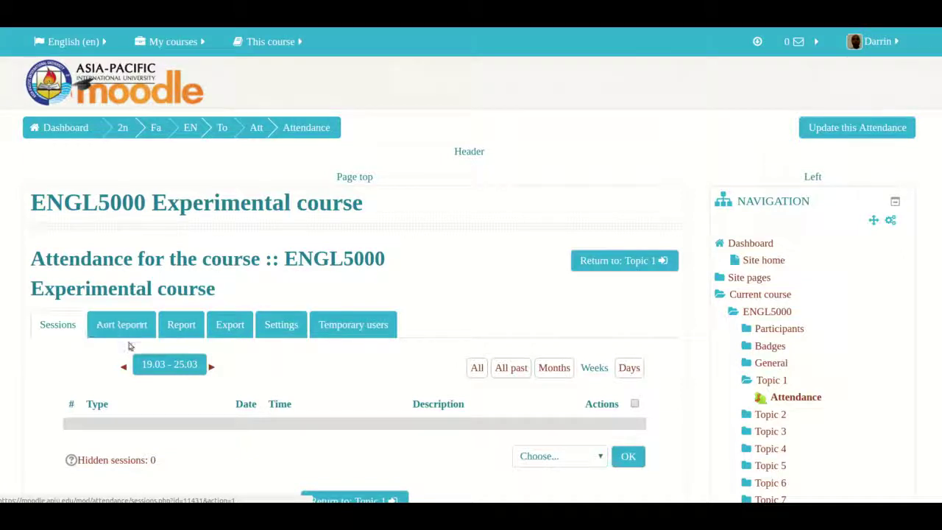
Start a new session dated 1 September 2017.
{"action": "left_click", "coordinate": [120, 331]}
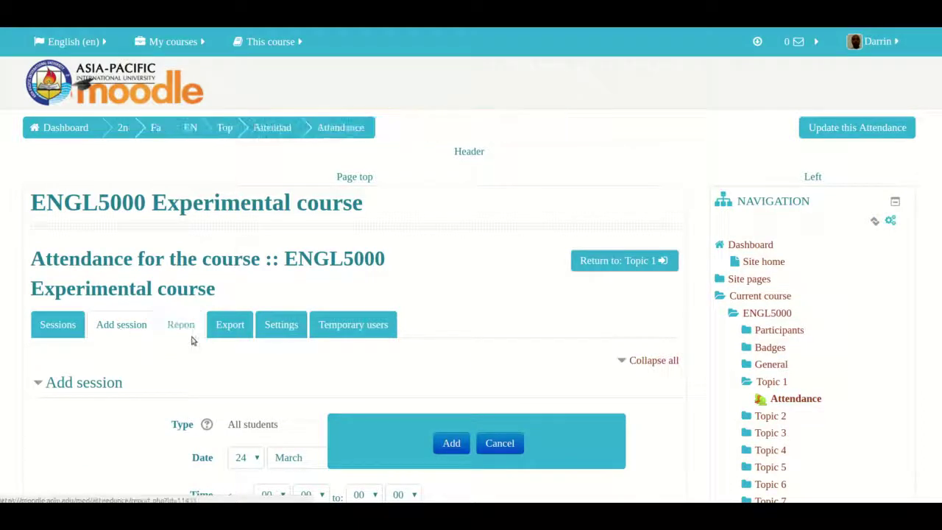
{"action": "scroll", "coordinate": [190, 338], "scroll_direction": "down", "scroll_amount": 3}
{"action": "scroll", "coordinate": [193, 340], "scroll_direction": "down", "scroll_amount": 3}
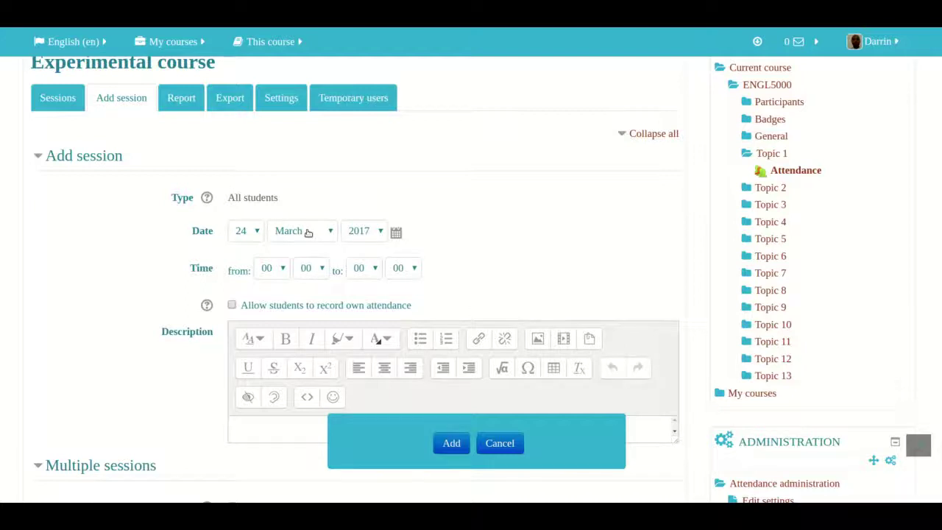
{"action": "left_click", "coordinate": [254, 230]}
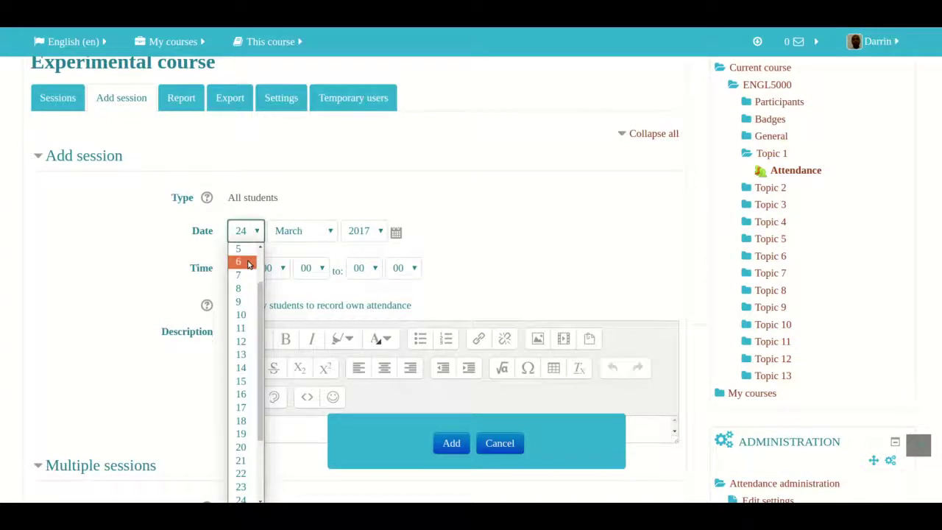
{"action": "left_click", "coordinate": [242, 247]}
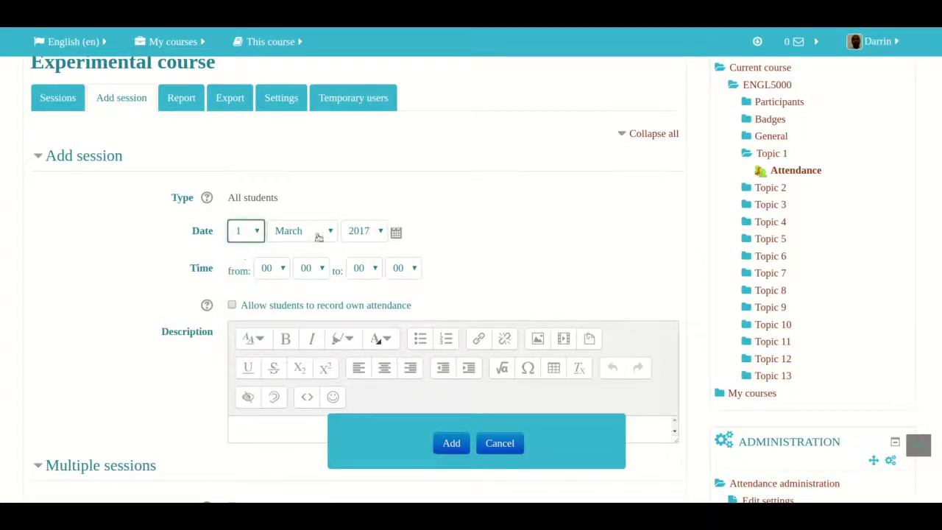
{"action": "left_click", "coordinate": [321, 234]}
{"action": "left_click", "coordinate": [254, 231]}
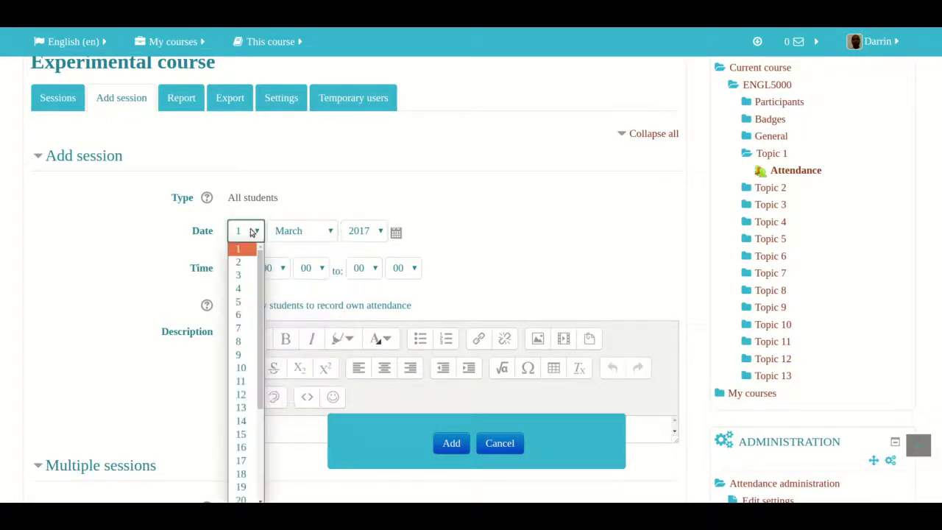
{"action": "left_click", "coordinate": [300, 234]}
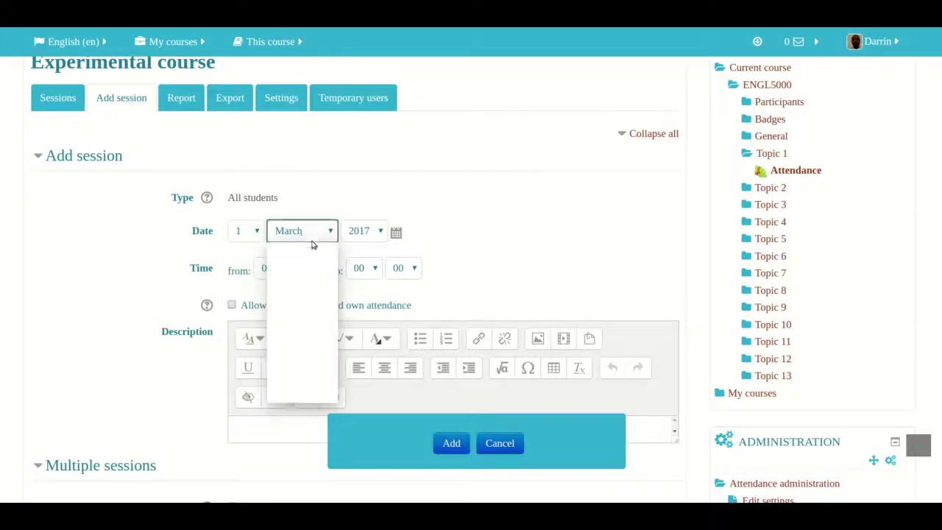
{"action": "left_click", "coordinate": [305, 355]}
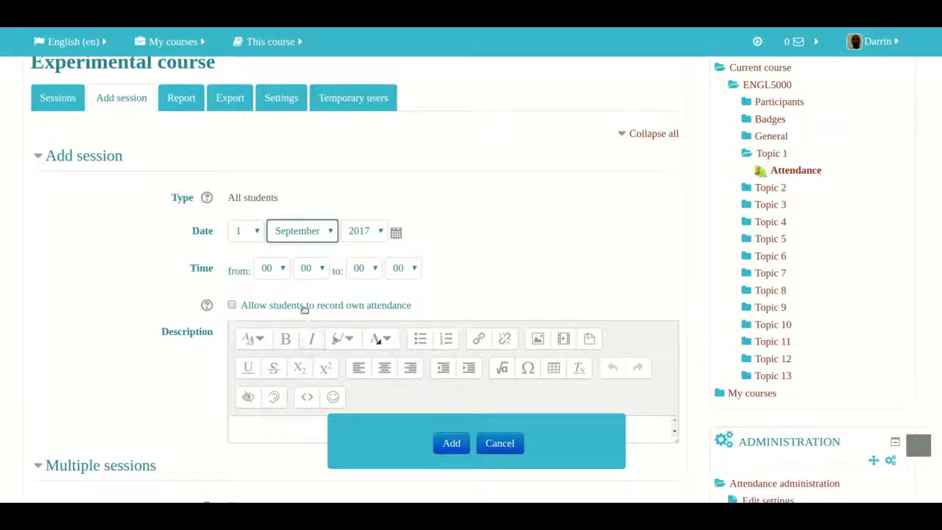
Set the session time from 08:00 to 09:00.
{"action": "left_click", "coordinate": [270, 269]}
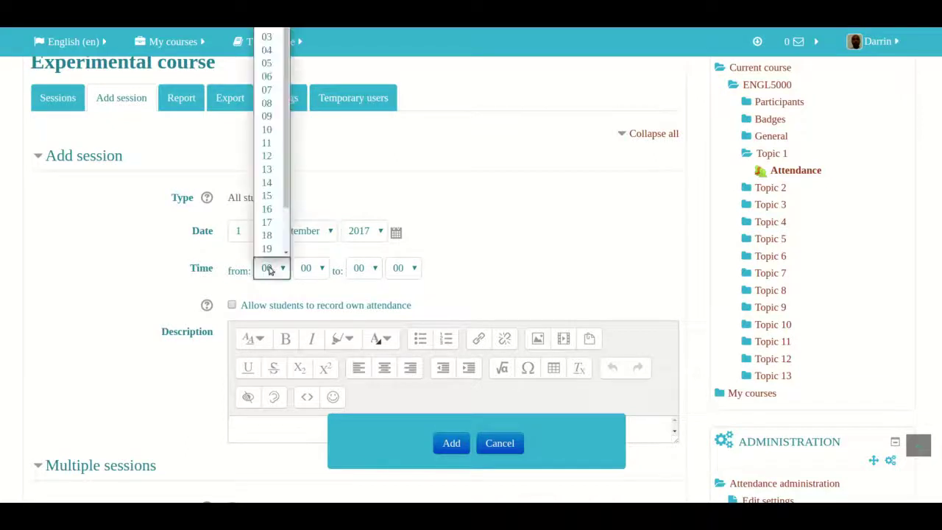
{"action": "left_click", "coordinate": [268, 103]}
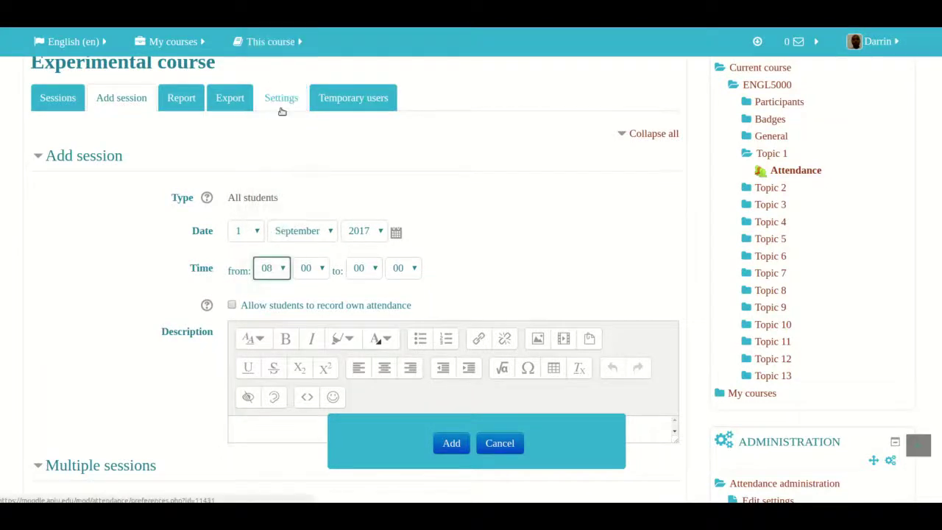
{"action": "left_click", "coordinate": [372, 268]}
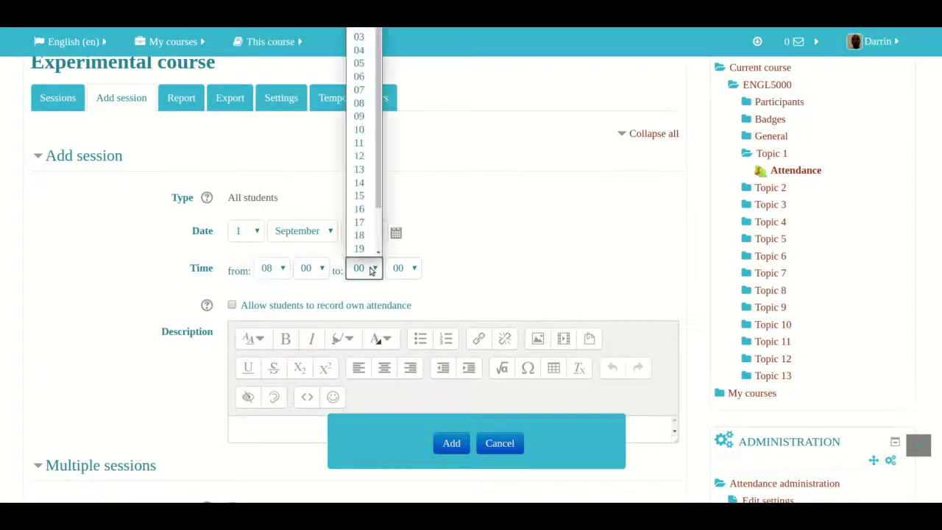
{"action": "left_click", "coordinate": [360, 116]}
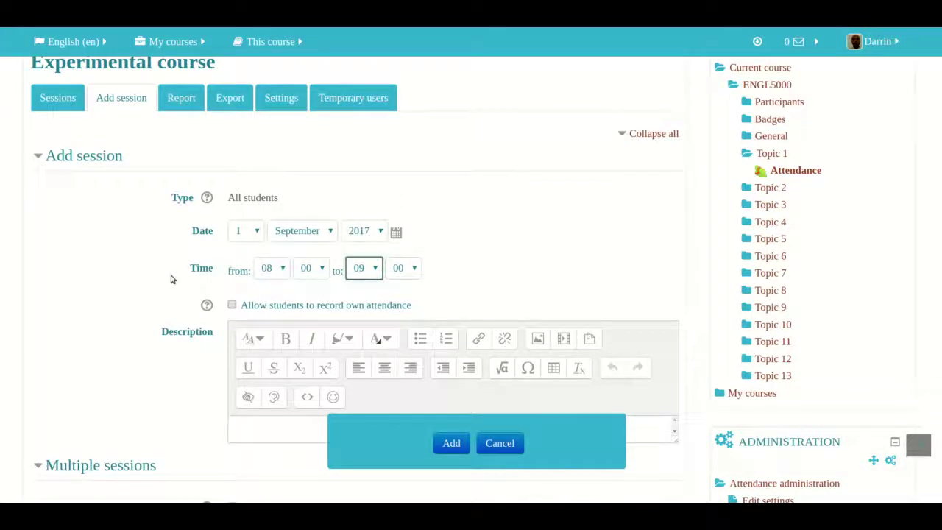
{"action": "scroll", "coordinate": [170, 279], "scroll_direction": "down", "scroll_amount": 2}
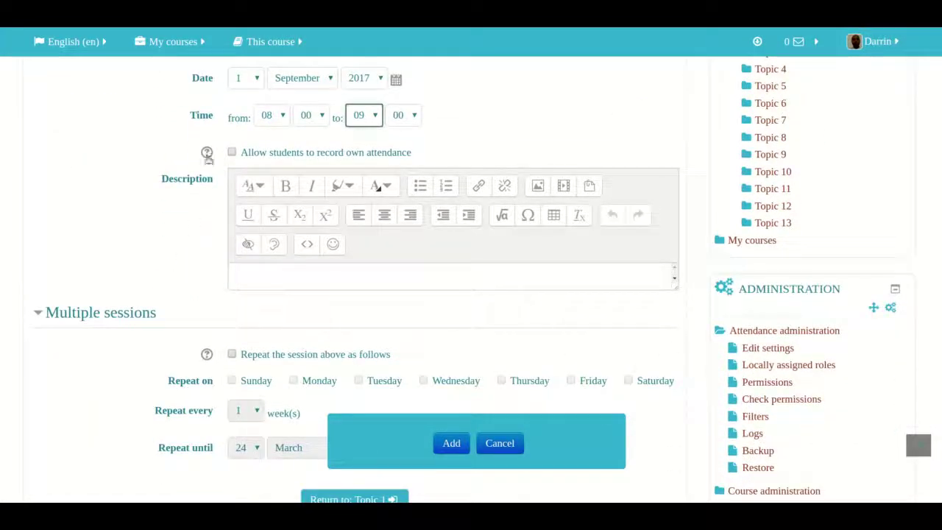
{"action": "left_click", "coordinate": [207, 153]}
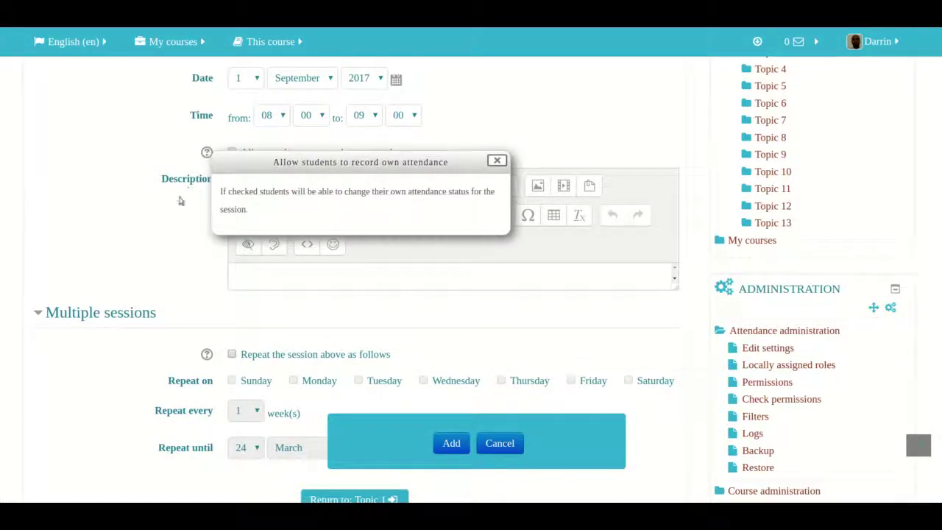
{"action": "left_click", "coordinate": [173, 217]}
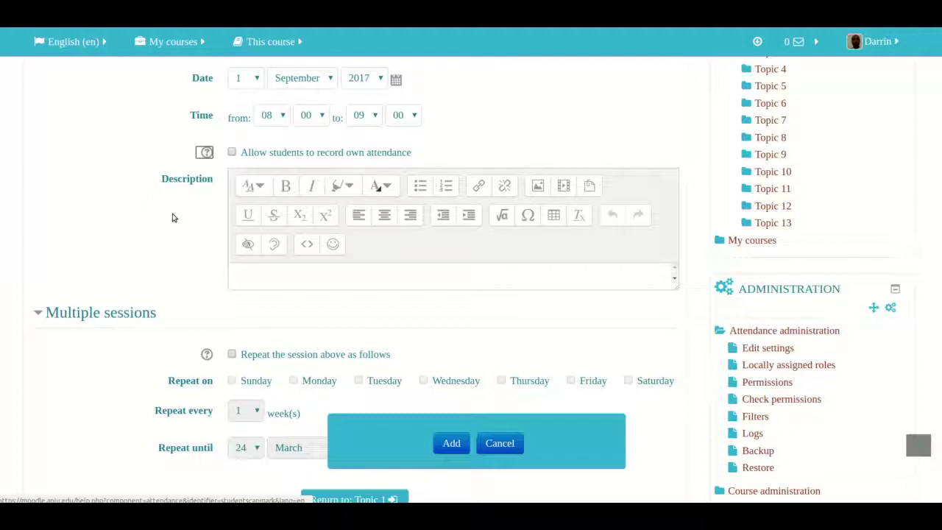
{"action": "scroll", "coordinate": [172, 242], "scroll_direction": "up", "scroll_amount": 5}
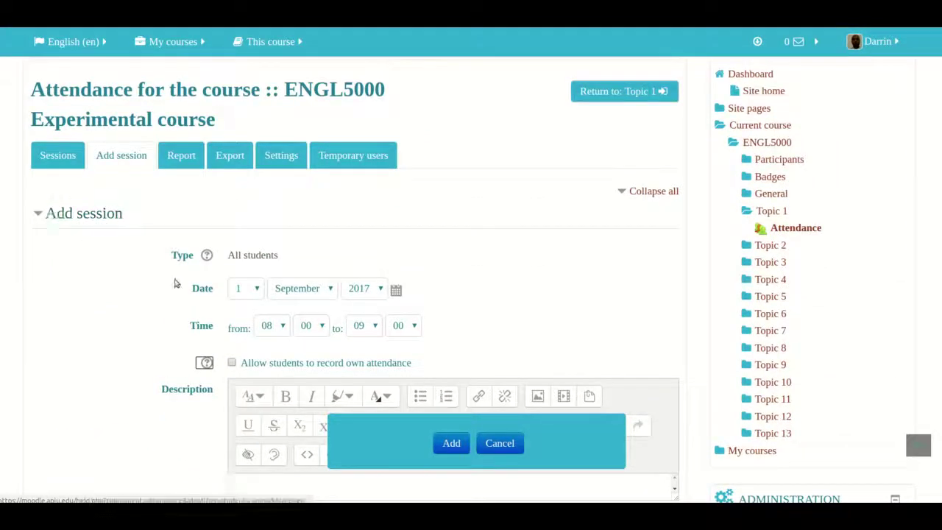
{"action": "scroll", "coordinate": [172, 305], "scroll_direction": "down", "scroll_amount": 10}
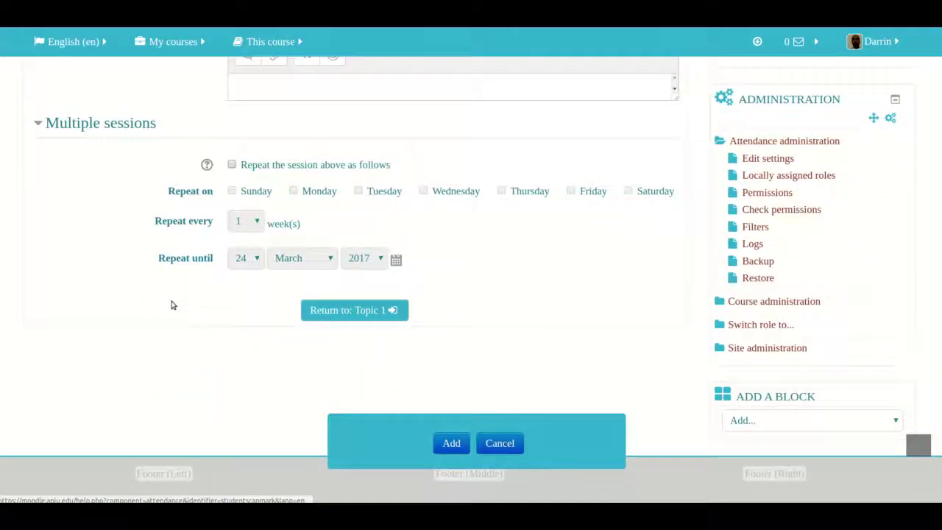
{"action": "scroll", "coordinate": [171, 304], "scroll_direction": "up", "scroll_amount": 4}
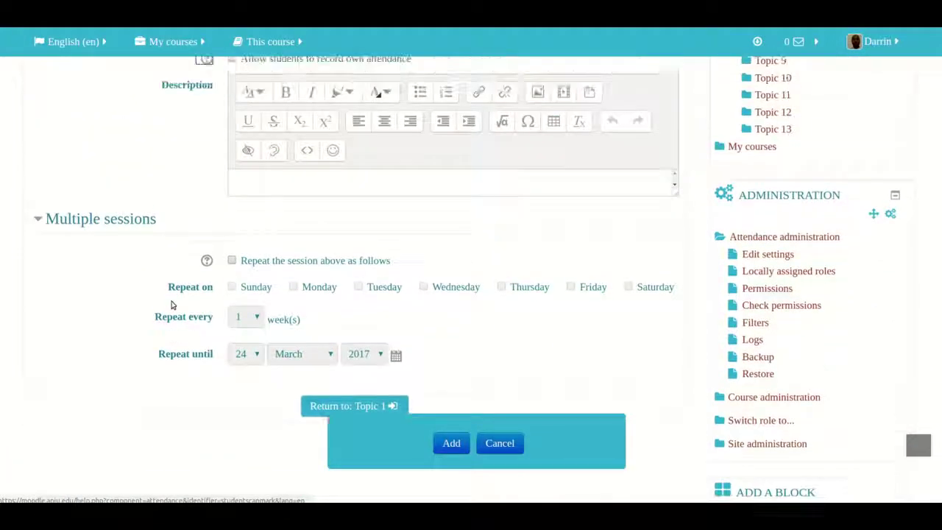
{"action": "scroll", "coordinate": [171, 305], "scroll_direction": "down", "scroll_amount": 3}
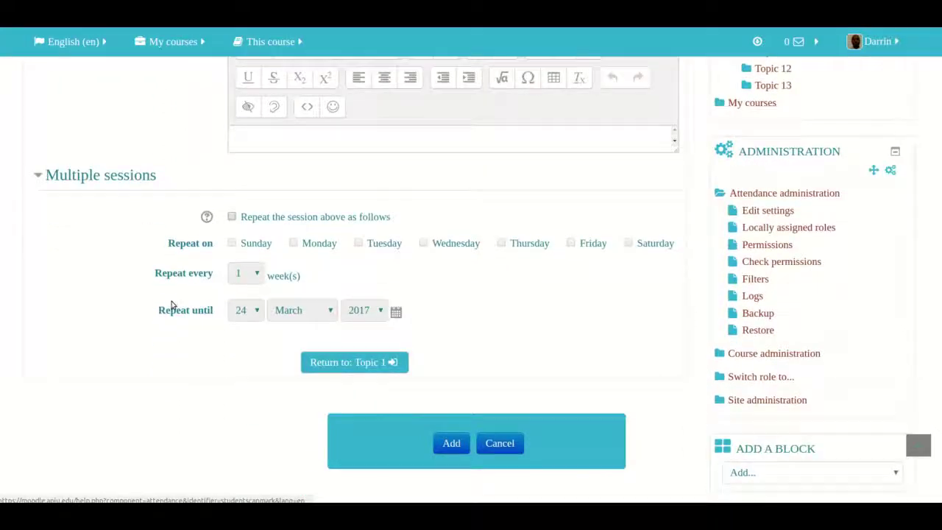
{"action": "scroll", "coordinate": [172, 305], "scroll_direction": "down", "scroll_amount": 2}
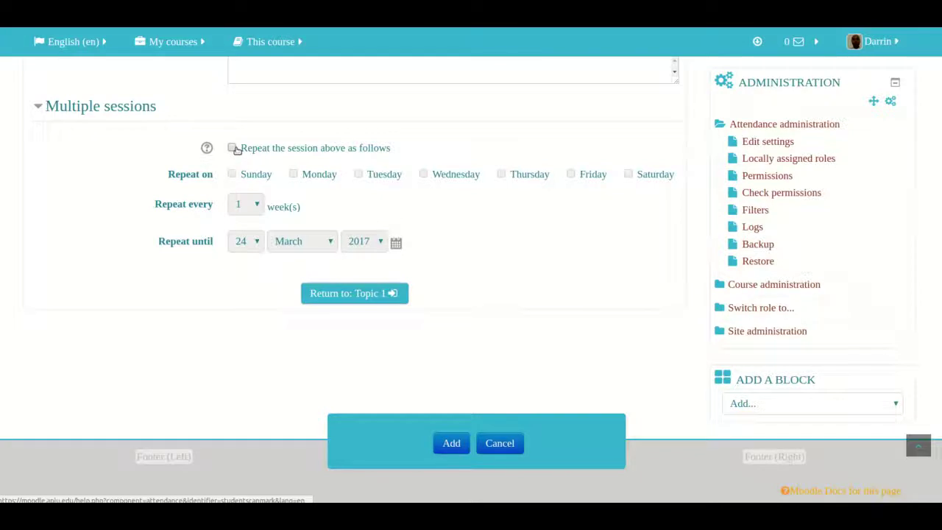
{"action": "scroll", "coordinate": [237, 148], "scroll_direction": "up", "scroll_amount": 2}
Repeat the session every 1 week on Monday, Tuesday, Wednesday, Thursday and Friday.
{"action": "left_click", "coordinate": [231, 228]}
{"action": "scroll", "coordinate": [232, 218], "scroll_direction": "up", "scroll_amount": 4}
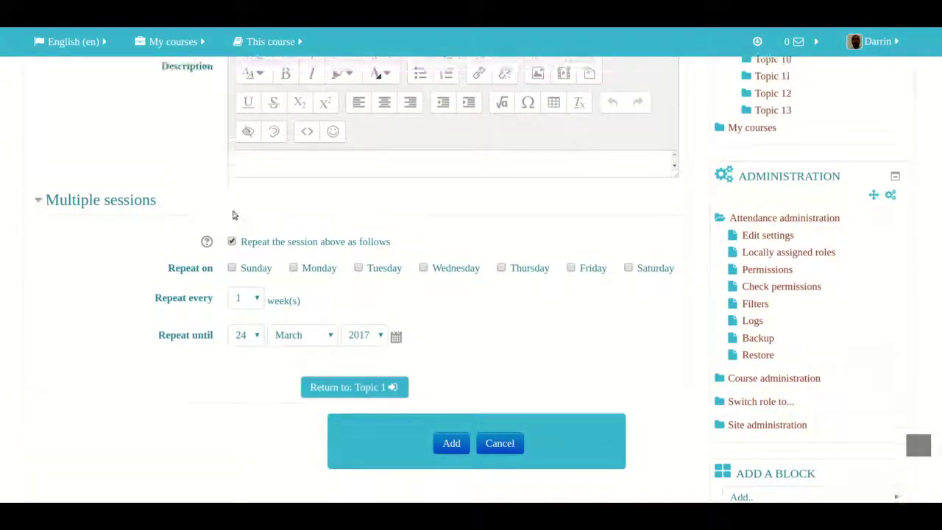
{"action": "scroll", "coordinate": [271, 193], "scroll_direction": "down", "scroll_amount": 5}
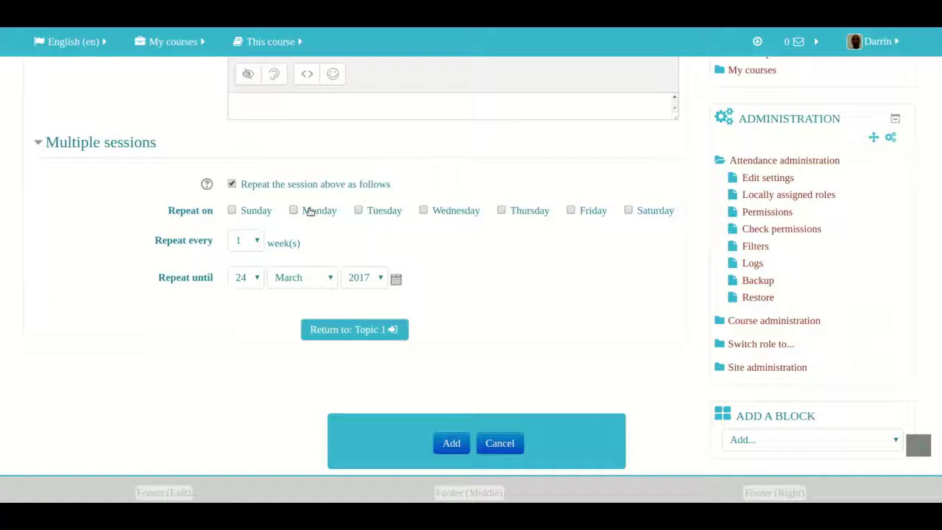
{"action": "left_click", "coordinate": [295, 210]}
{"action": "left_click", "coordinate": [359, 211]}
{"action": "left_click", "coordinate": [423, 211]}
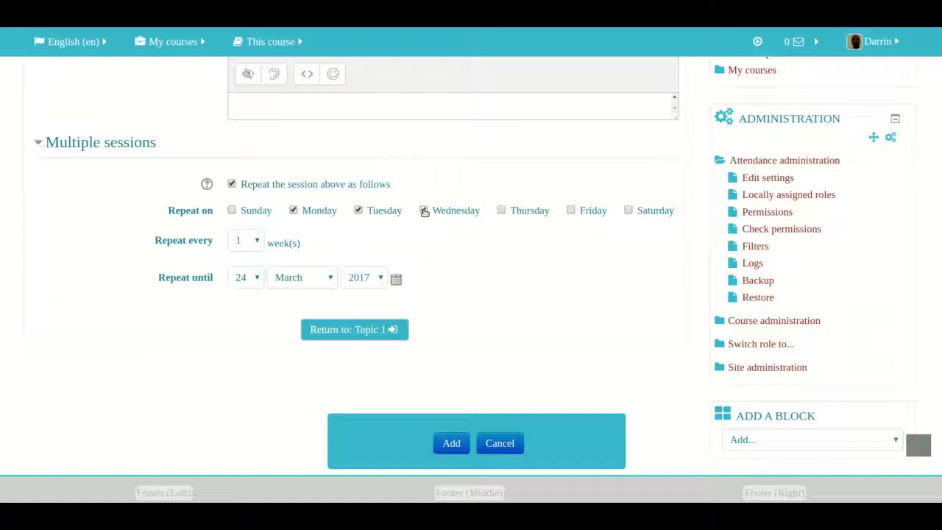
{"action": "left_click", "coordinate": [502, 211]}
{"action": "left_click", "coordinate": [571, 210]}
{"action": "left_click", "coordinate": [253, 244]}
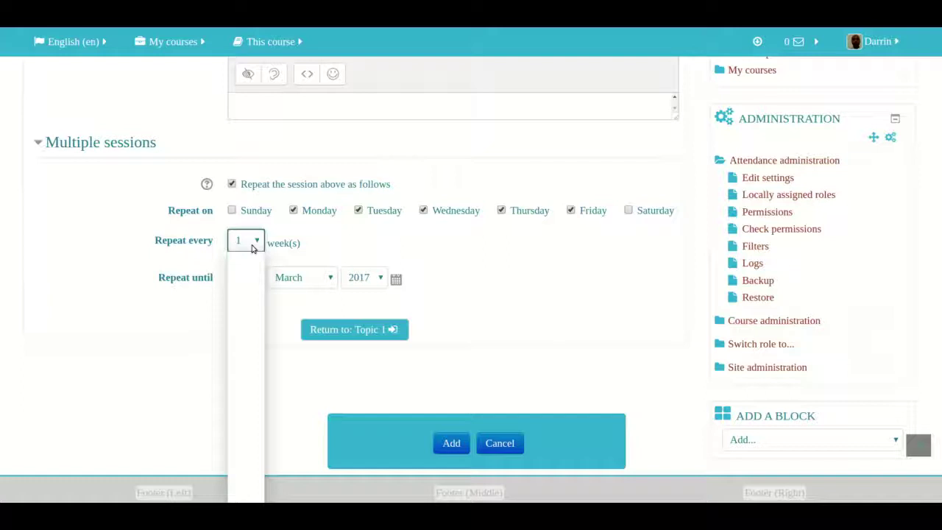
{"action": "left_click", "coordinate": [257, 241]}
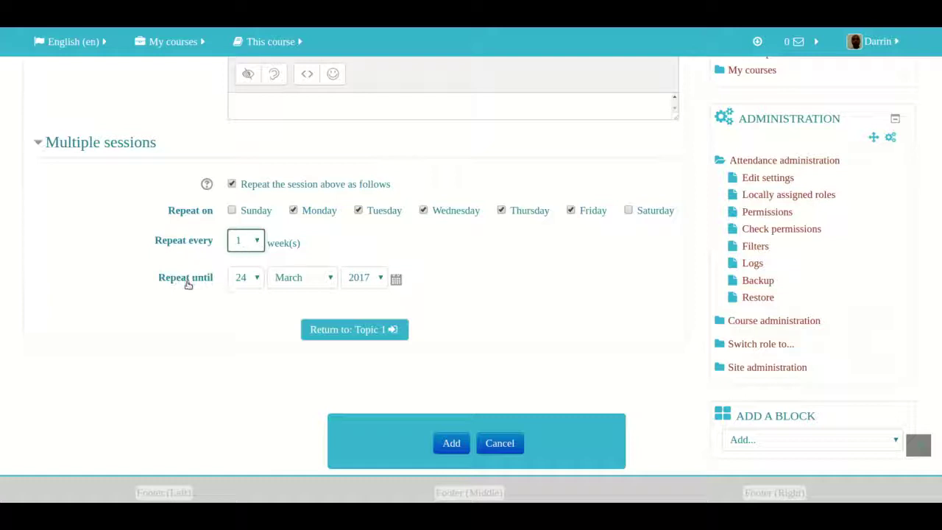
Set the Repeat until date to December 1, 2017.
{"action": "scroll", "coordinate": [325, 276], "scroll_direction": "up", "scroll_amount": 5}
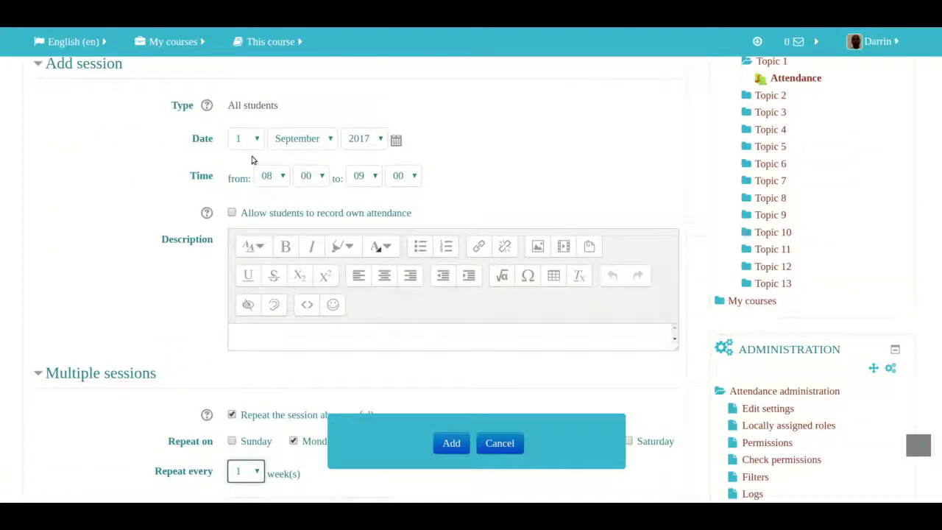
{"action": "scroll", "coordinate": [251, 160], "scroll_direction": "down", "scroll_amount": 7}
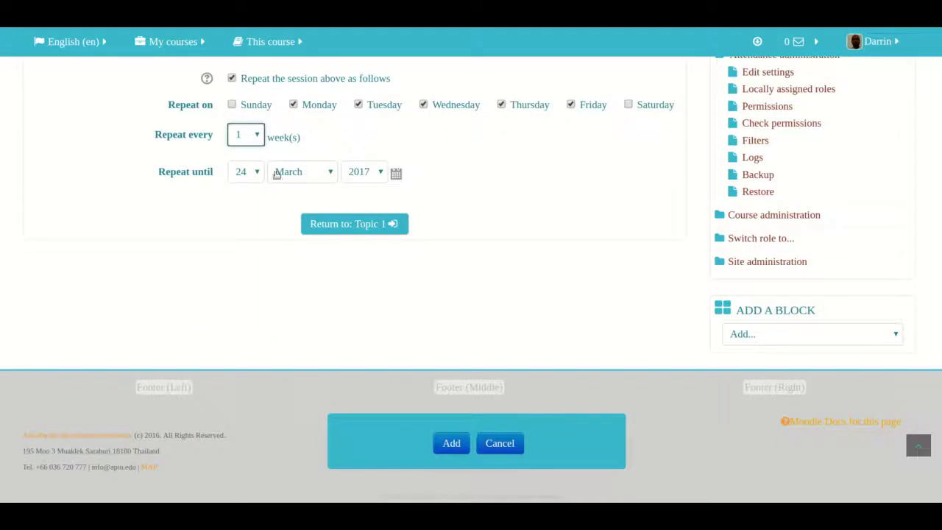
{"action": "left_click", "coordinate": [297, 175]}
{"action": "left_click", "coordinate": [287, 335]}
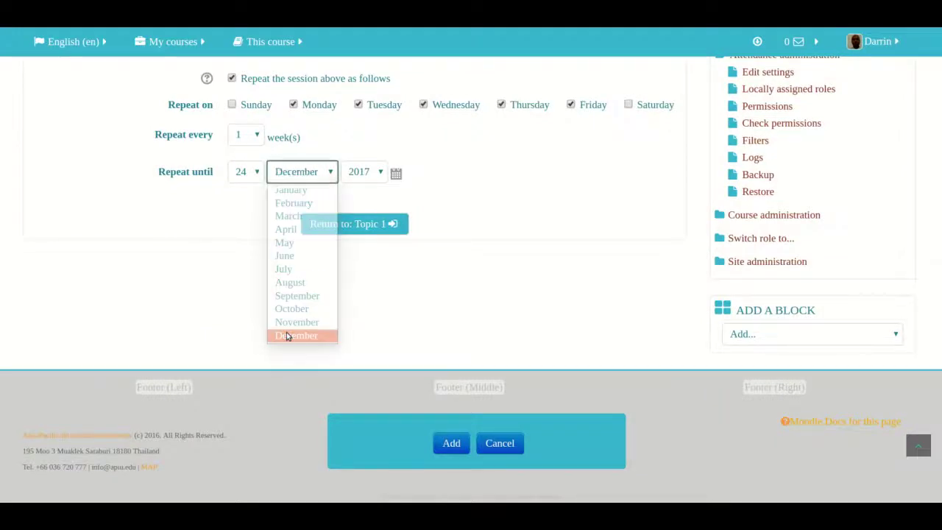
{"action": "left_click", "coordinate": [258, 173]}
{"action": "scroll", "coordinate": [247, 262], "scroll_direction": "up", "scroll_amount": 2}
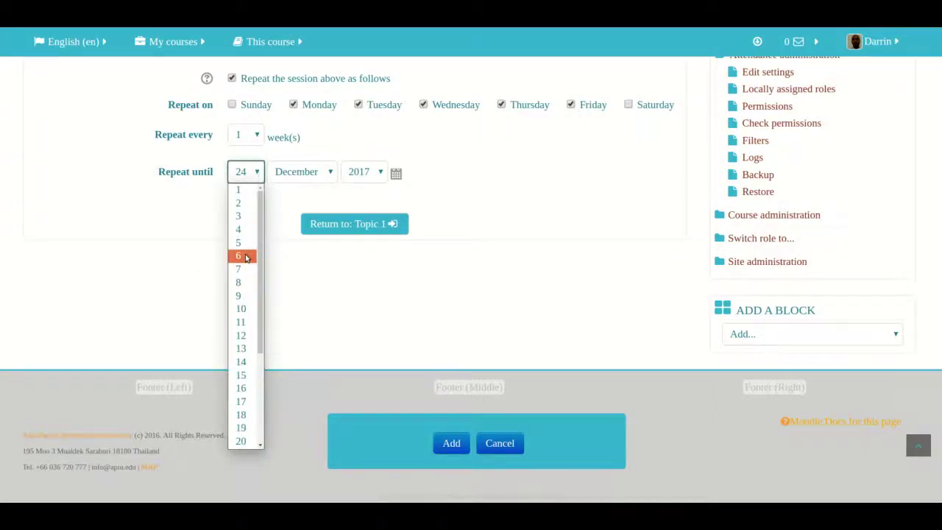
{"action": "left_click", "coordinate": [243, 191]}
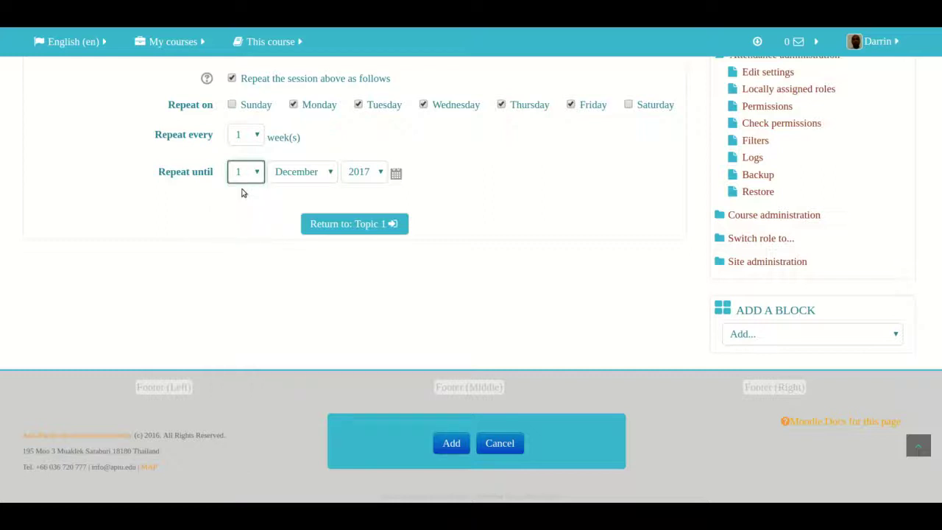
{"action": "scroll", "coordinate": [152, 207], "scroll_direction": "up", "scroll_amount": 5}
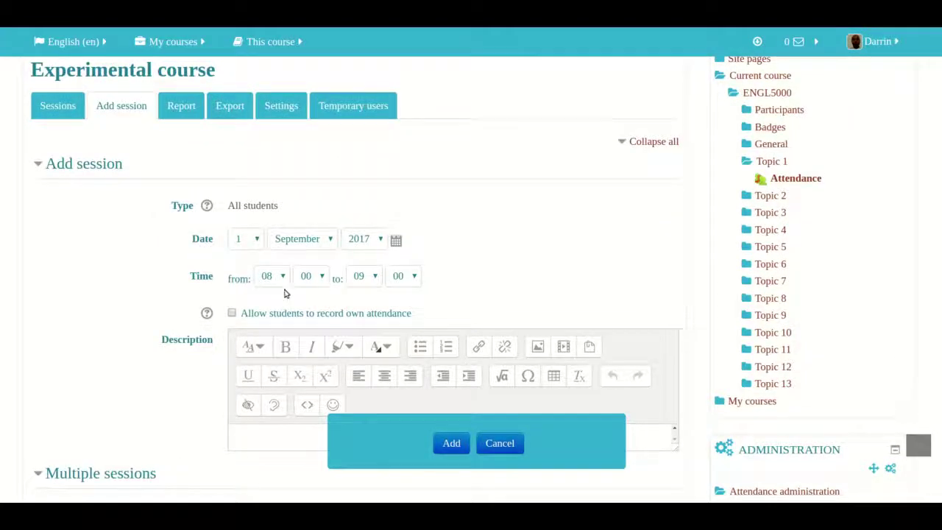
Submit the session form, generating 66 weekday sessions from Friday 1.09.17, 08:00–09:00.
{"action": "scroll", "coordinate": [285, 295], "scroll_direction": "down", "scroll_amount": 1}
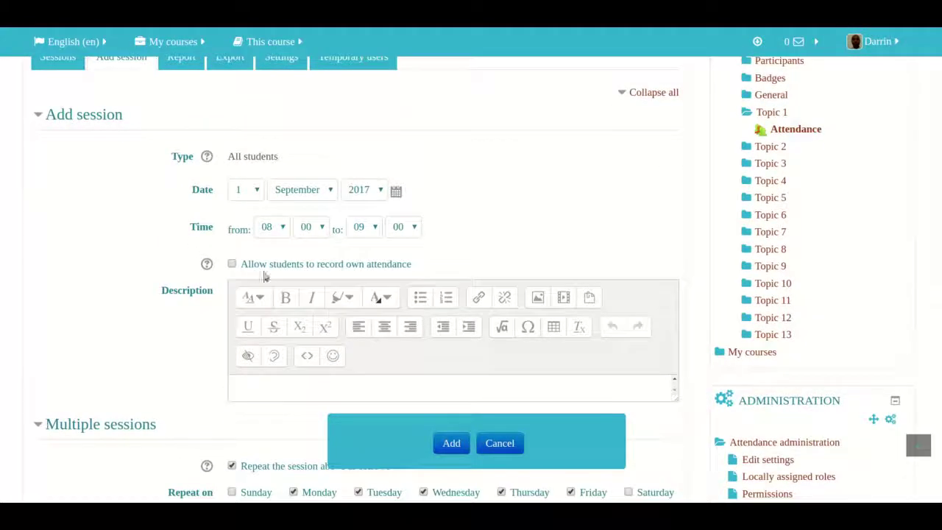
{"action": "scroll", "coordinate": [308, 275], "scroll_direction": "down", "scroll_amount": 2}
{"action": "left_click", "coordinate": [308, 273]}
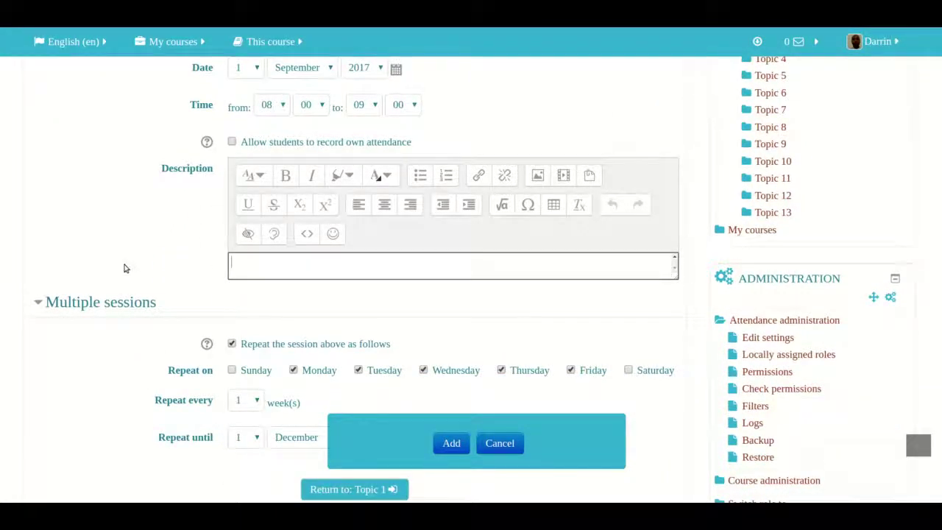
{"action": "scroll", "coordinate": [126, 268], "scroll_direction": "down", "scroll_amount": 3}
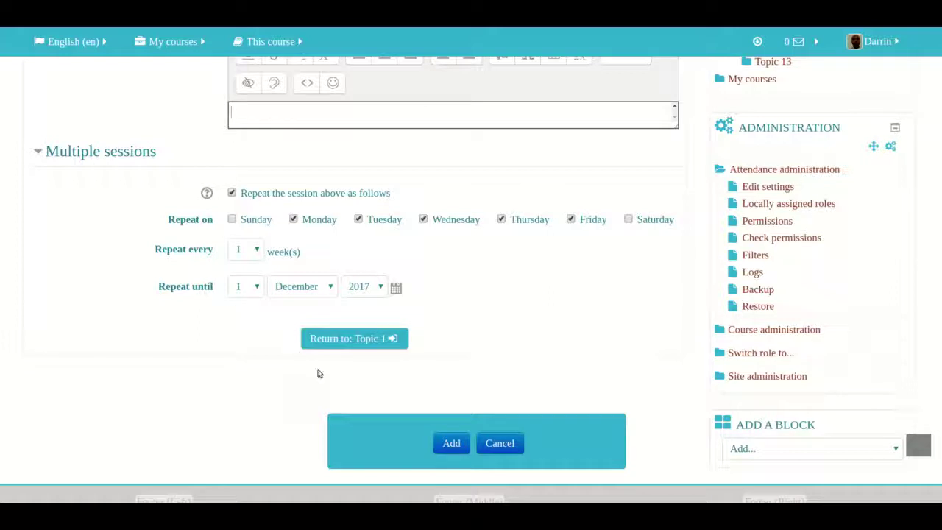
{"action": "left_click", "coordinate": [451, 446]}
{"action": "left_click", "coordinate": [452, 448]}
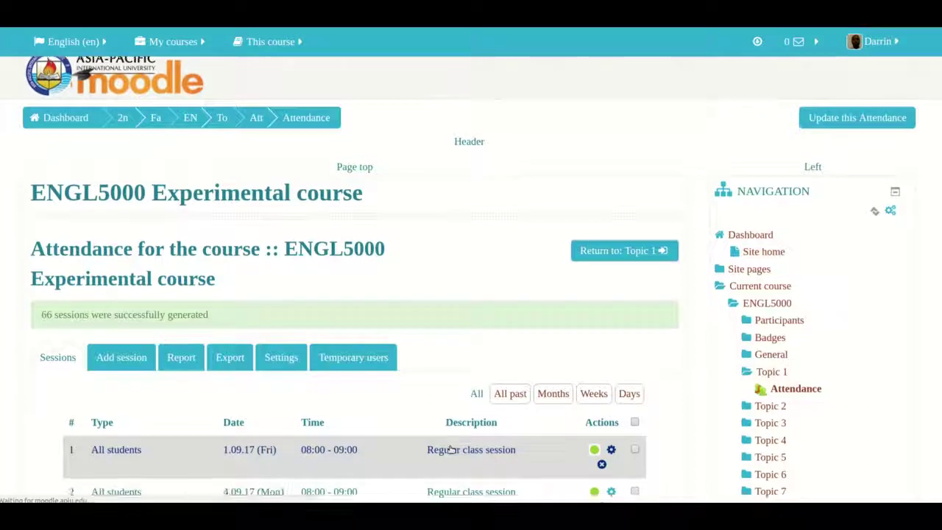
Scroll through the 66 generated 08:00–09:00 Regular class sessions and return to the top.
{"action": "scroll", "coordinate": [450, 446], "scroll_direction": "down", "scroll_amount": 3}
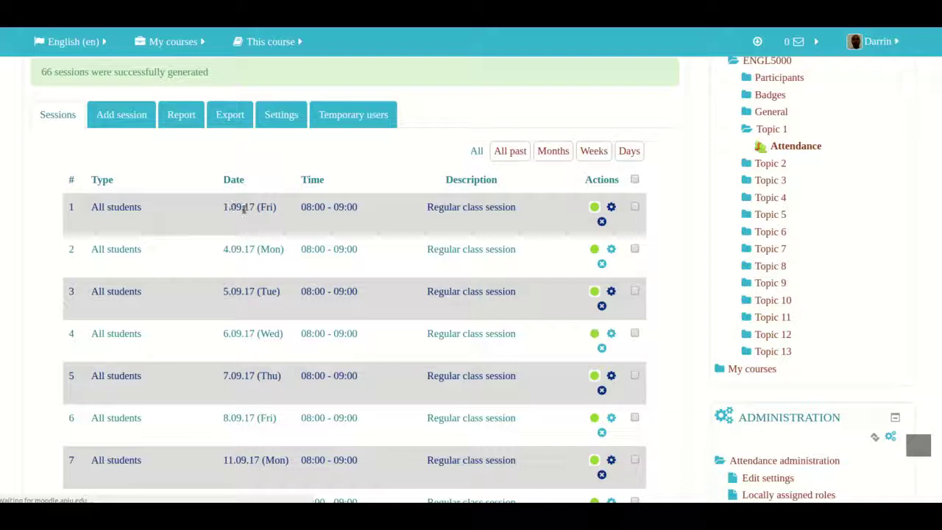
{"action": "scroll", "coordinate": [234, 199], "scroll_direction": "down", "scroll_amount": 1}
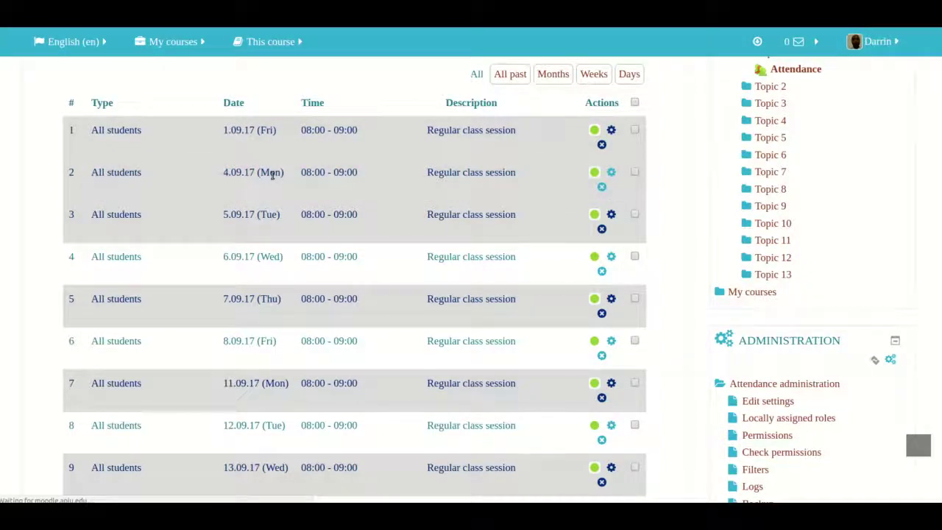
{"action": "scroll", "coordinate": [272, 175], "scroll_direction": "down", "scroll_amount": 6}
{"action": "scroll", "coordinate": [272, 175], "scroll_direction": "up", "scroll_amount": 4}
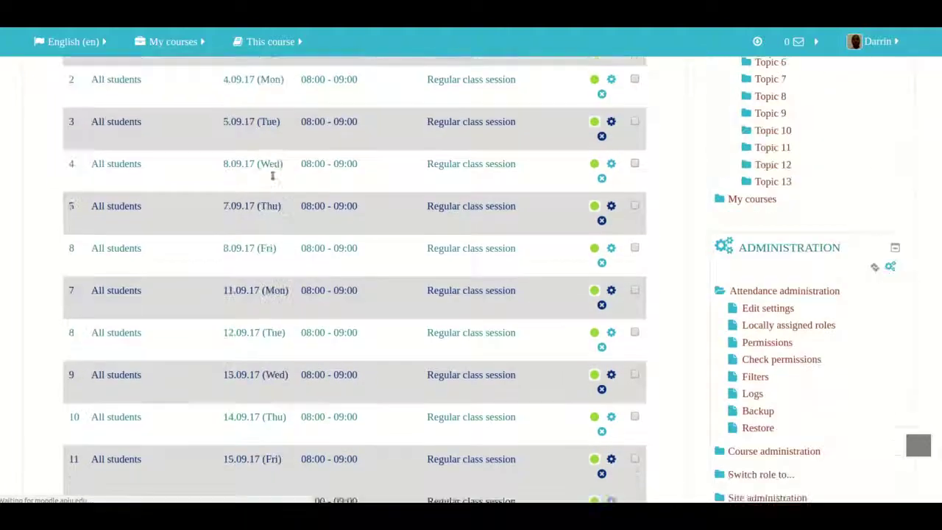
{"action": "scroll", "coordinate": [287, 220], "scroll_direction": "up", "scroll_amount": 5}
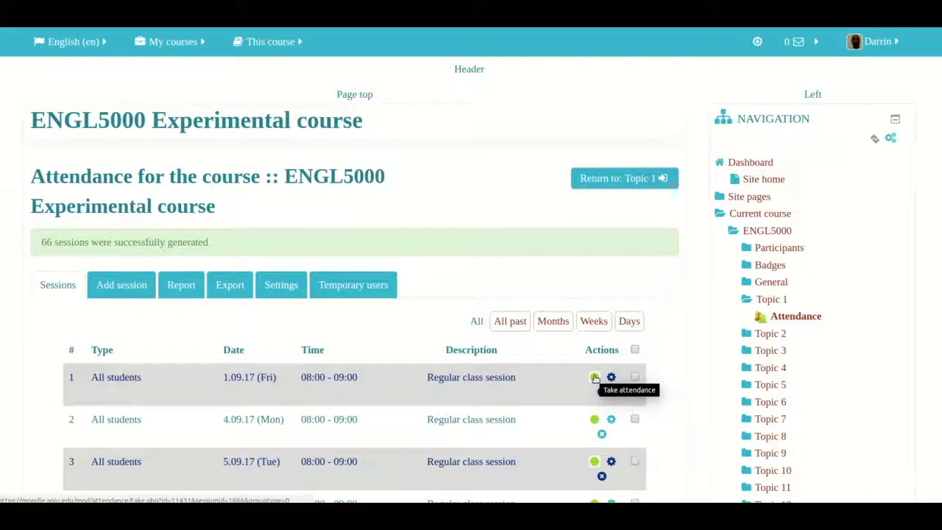
Open Take attendance for the 1 September 2017 08:00–09:00 session.
{"action": "left_click", "coordinate": [594, 378]}
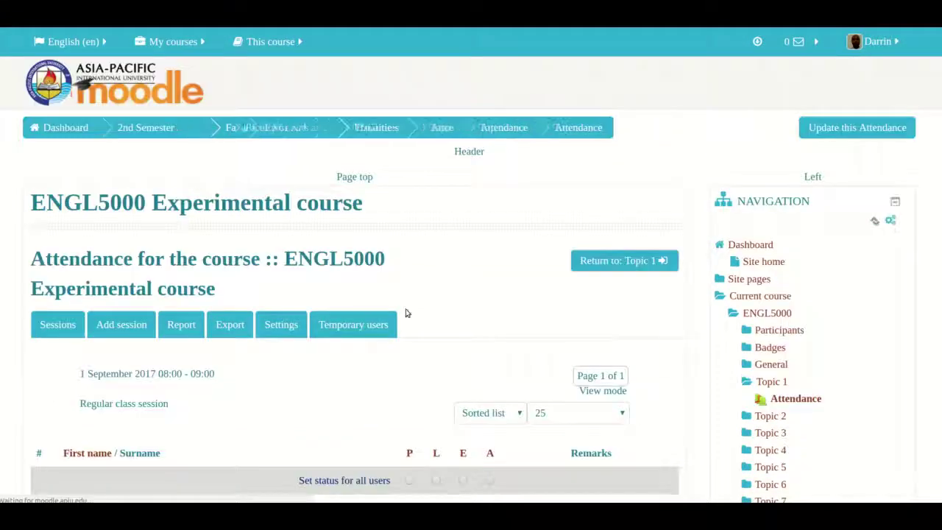
{"action": "scroll", "coordinate": [406, 313], "scroll_direction": "down", "scroll_amount": 1}
{"action": "scroll", "coordinate": [405, 313], "scroll_direction": "down", "scroll_amount": 3}
{"action": "scroll", "coordinate": [406, 311], "scroll_direction": "up", "scroll_amount": 1}
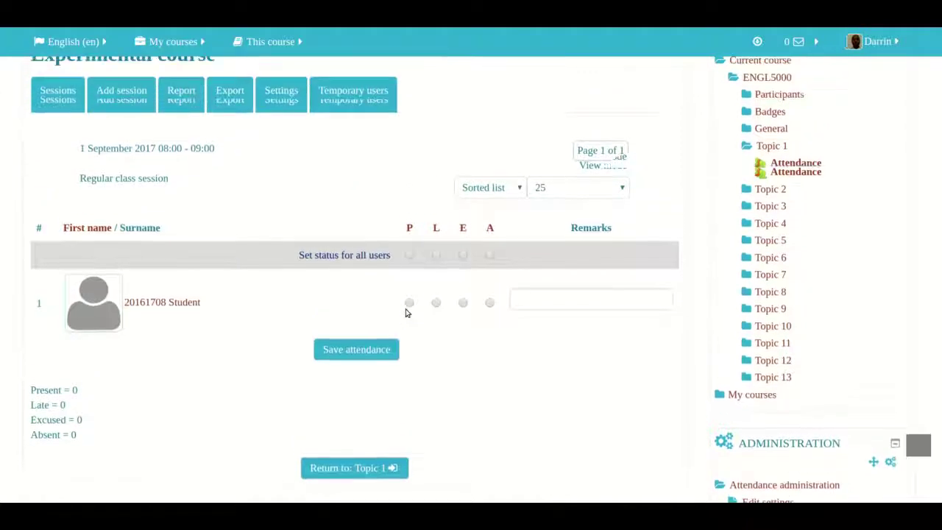